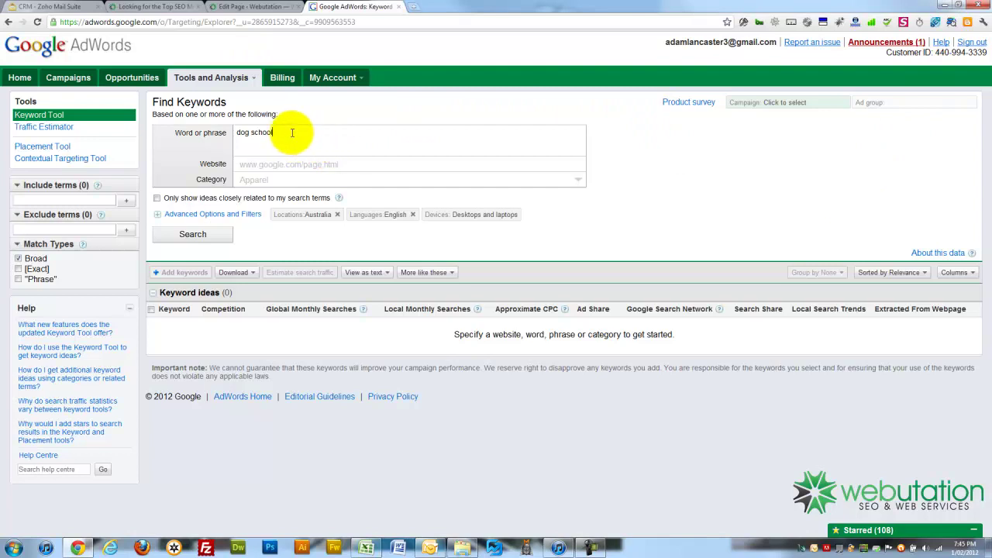
# Step: Search for keyword ideas for the phrase "dog school", limited to Australia and English
pyautogui.moveTo(210, 126); pyautogui.dragTo(268, 137)
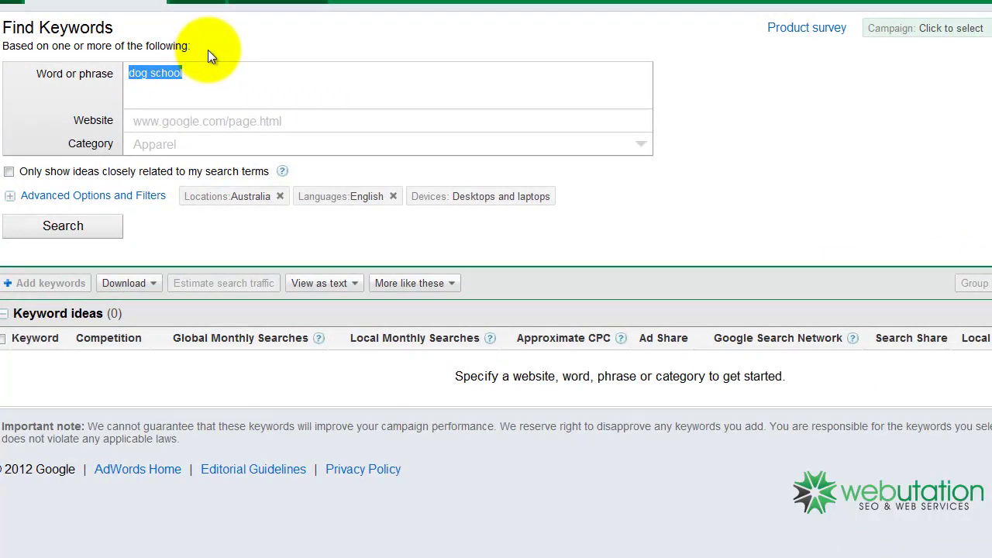
pyautogui.moveTo(206, 64); pyautogui.dragTo(96, 70)
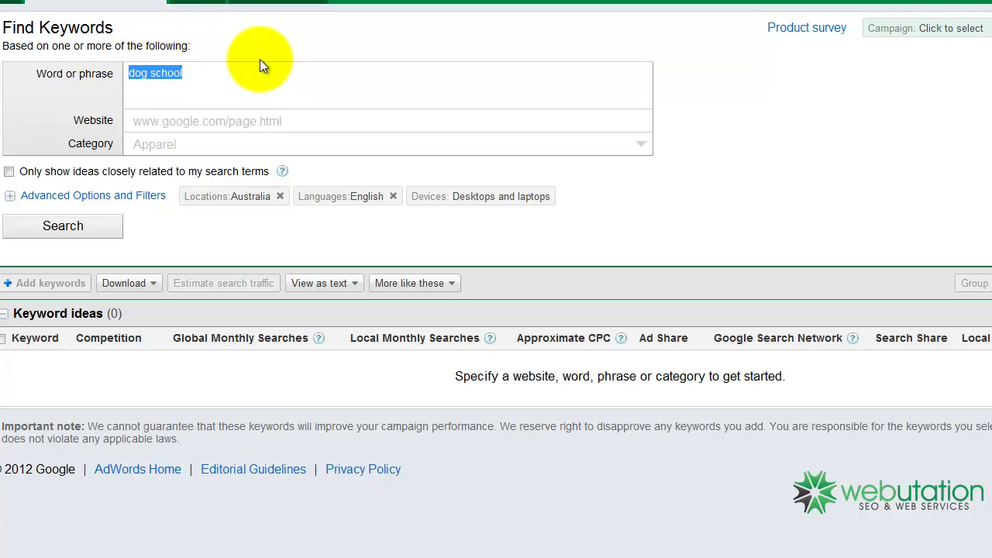
pyautogui.click(228, 71)
pyautogui.moveTo(227, 71); pyautogui.dragTo(67, 63)
pyautogui.click(224, 43)
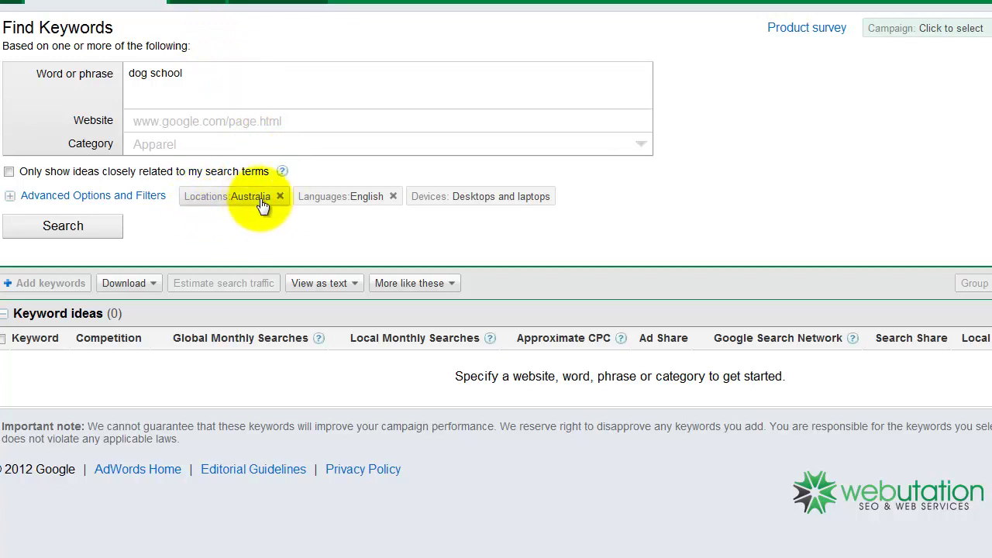
pyautogui.click(51, 229)
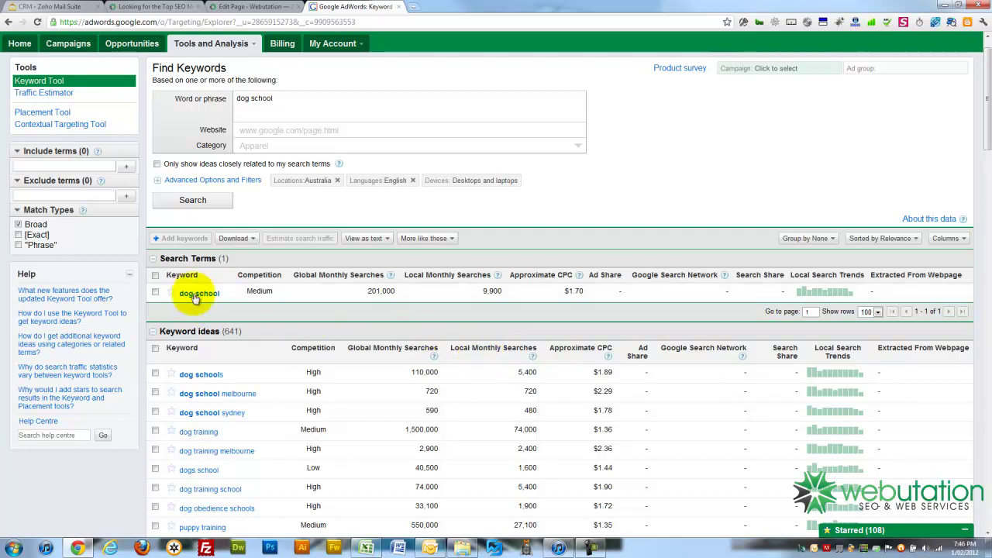
pyautogui.click(284, 96)
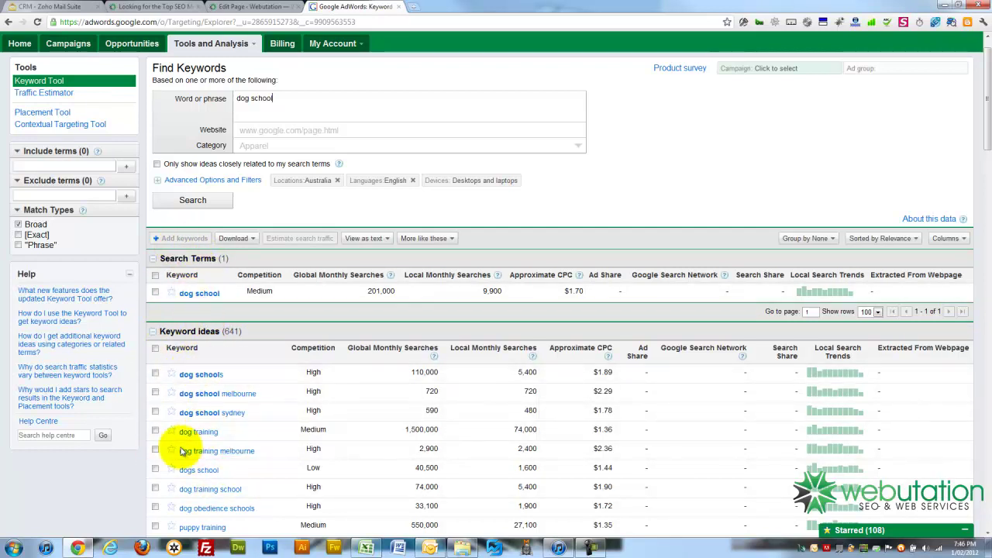
pyautogui.click(171, 292)
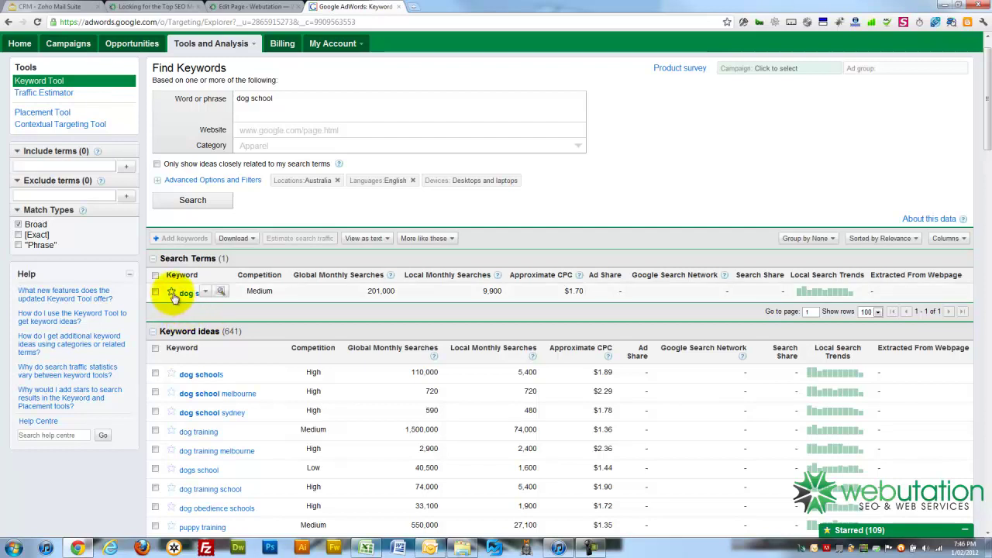
pyautogui.click(171, 292)
pyautogui.click(155, 292)
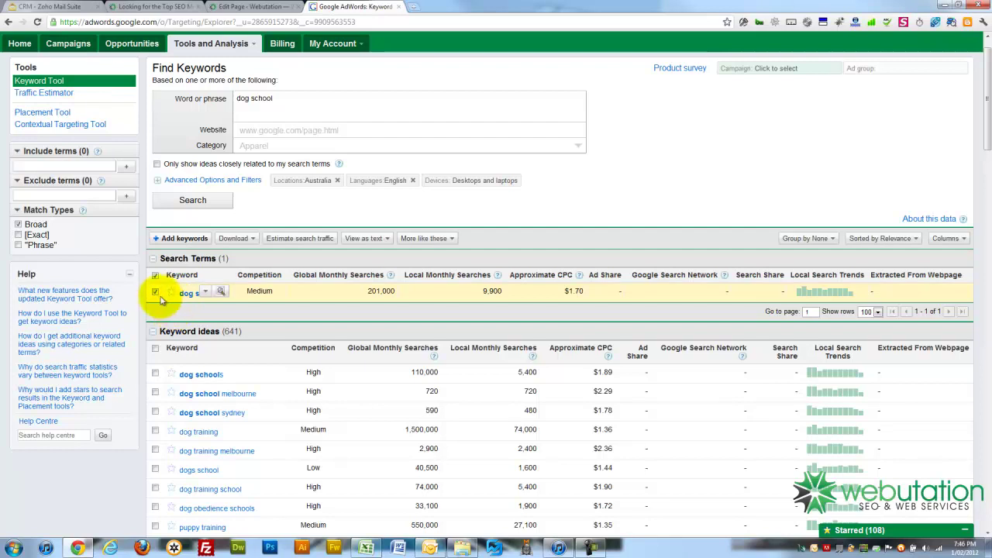
pyautogui.click(155, 291)
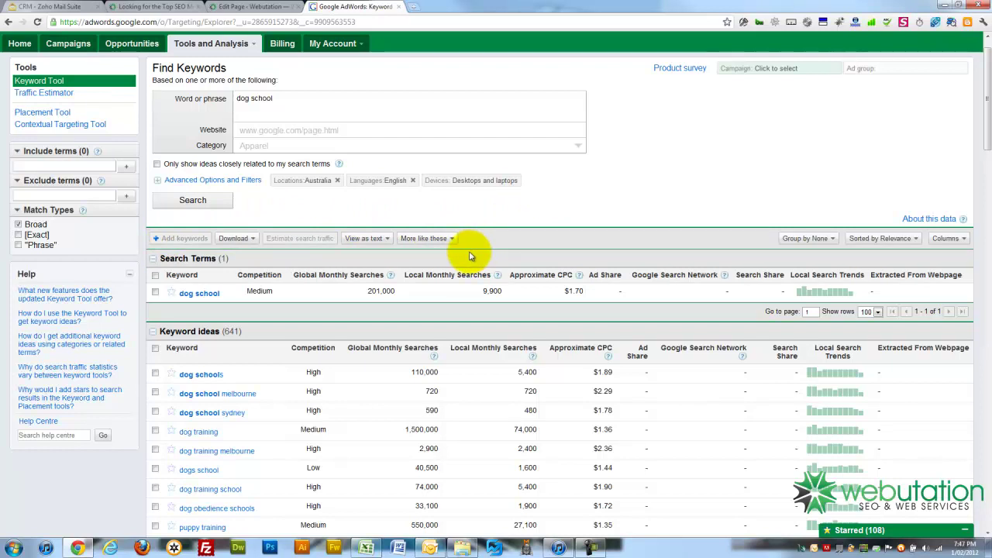
# Step: Examine the local monthly searches and approximate CPC of the "dog school melbourne" keyword idea
pyautogui.scroll(-1, 469, 256)
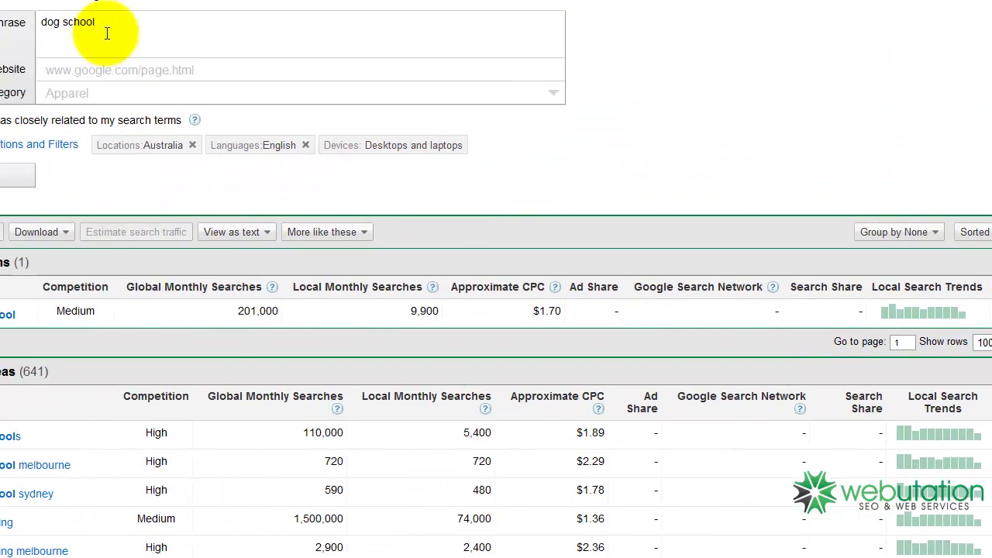
pyautogui.tripleClick(107, 33)
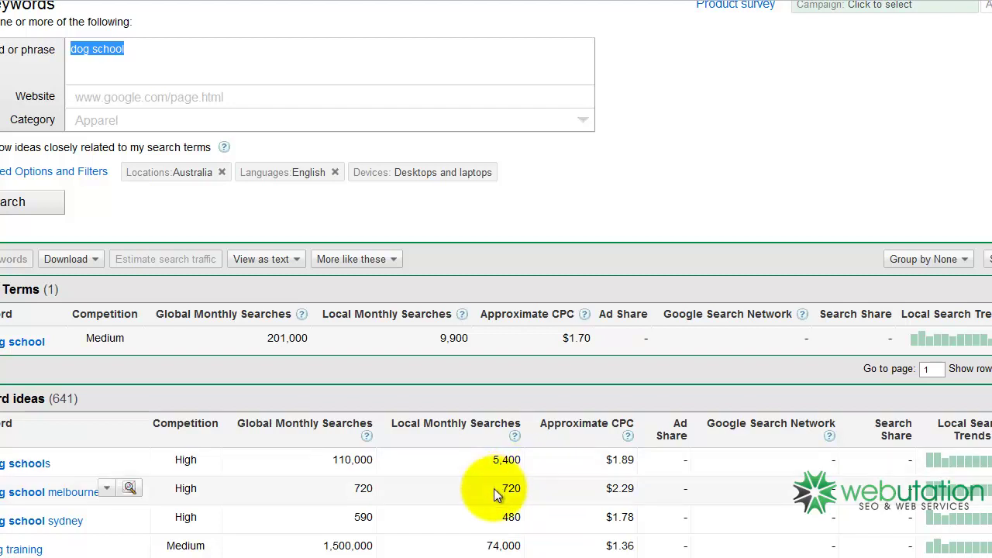
pyautogui.doubleClick(508, 489)
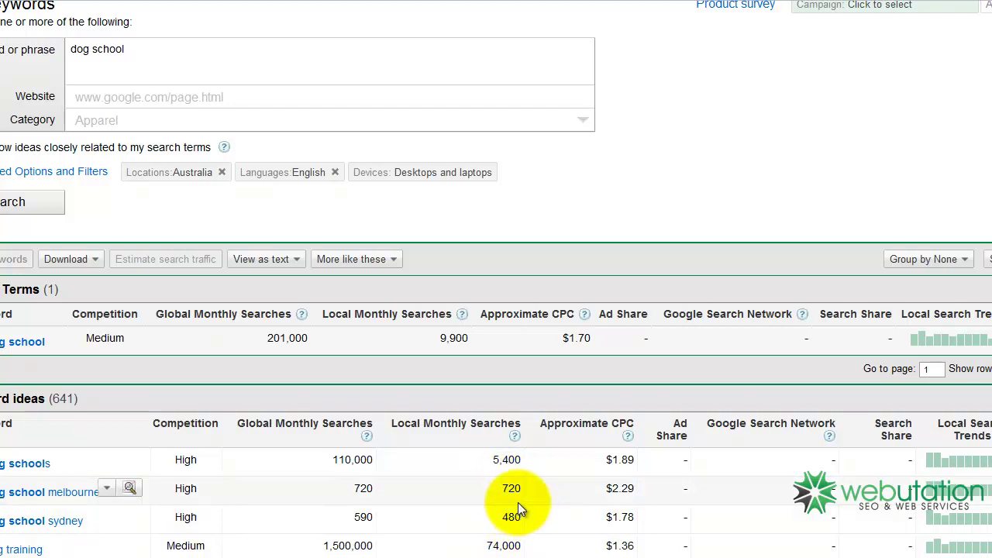
pyautogui.doubleClick(510, 488)
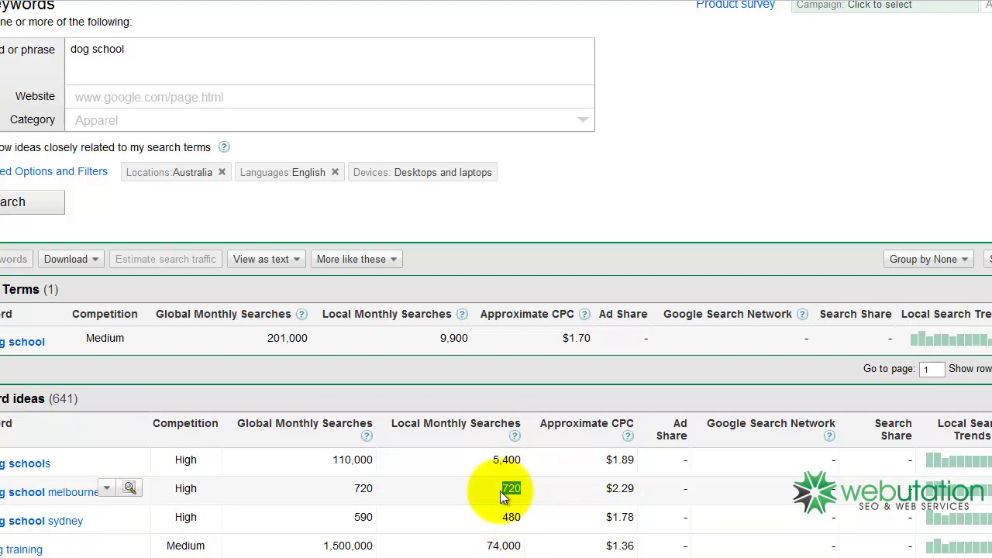
pyautogui.click(568, 494)
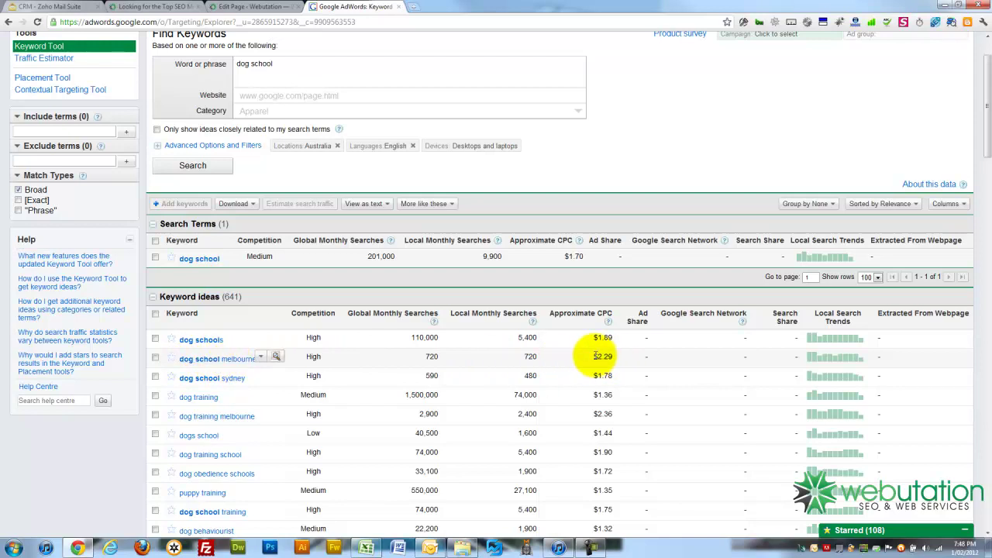
pyautogui.moveTo(596, 355); pyautogui.dragTo(614, 355)
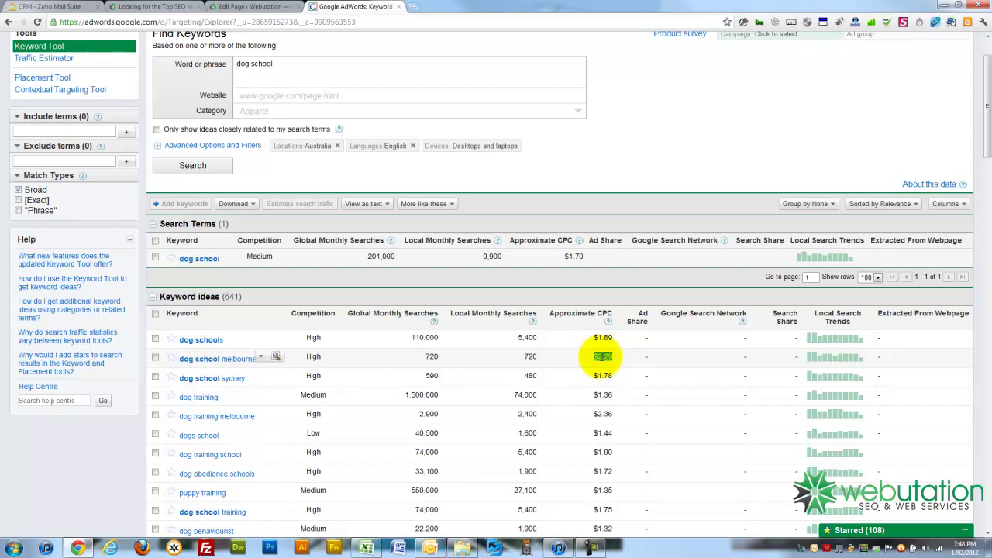
pyautogui.click(523, 359)
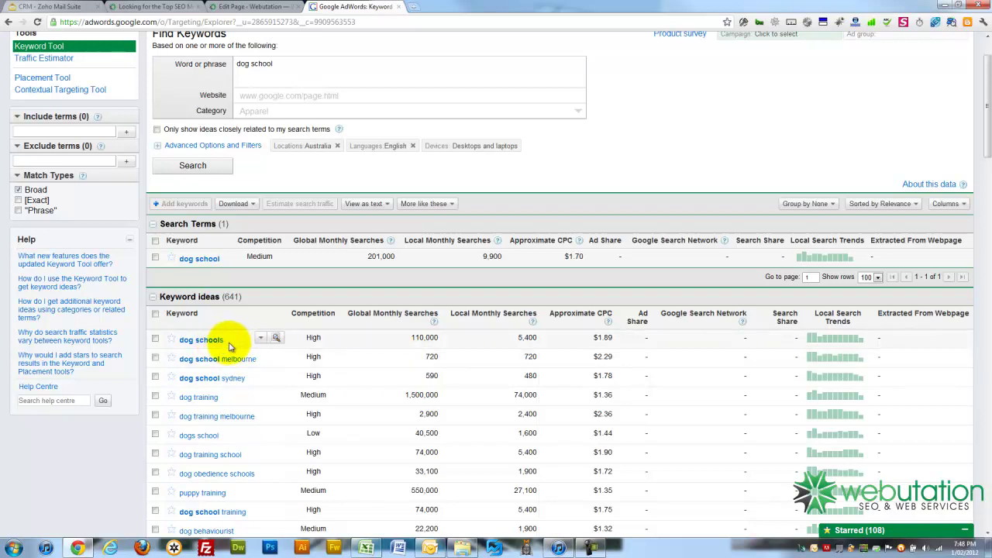
# Step: Compare the local monthly searches, approximate CPC and competition of "dog schools" with those of "dog school melbourne"
pyautogui.doubleClick(522, 340)
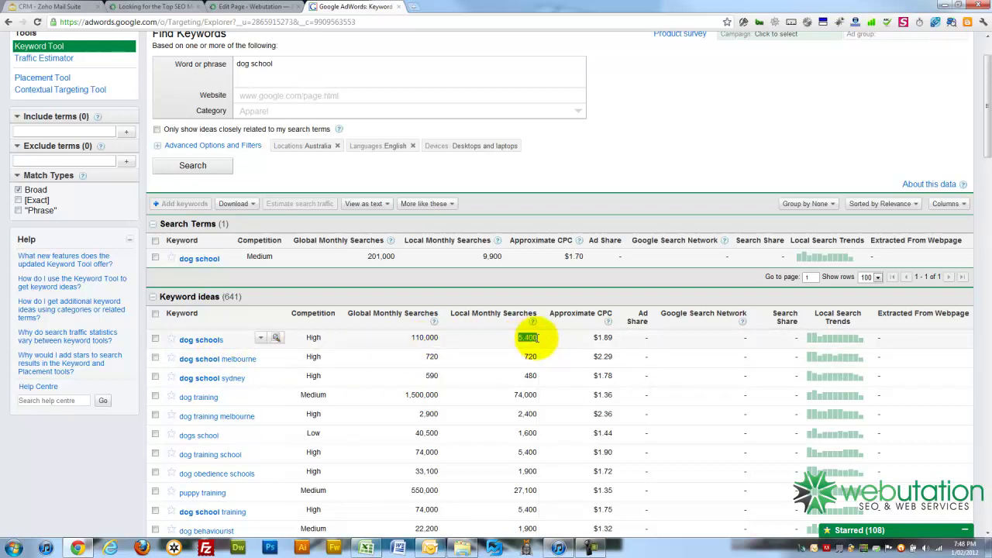
pyautogui.click(610, 338)
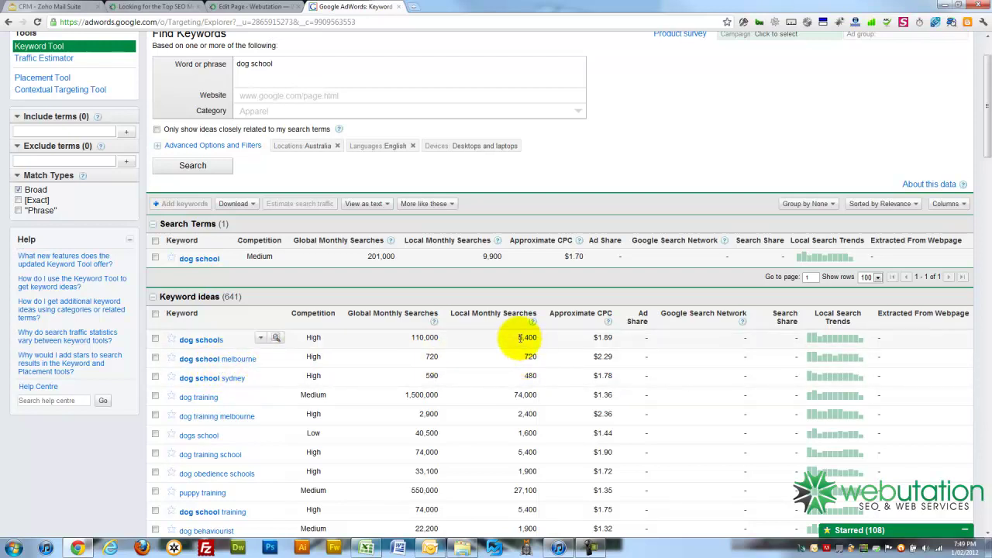
pyautogui.doubleClick(527, 337)
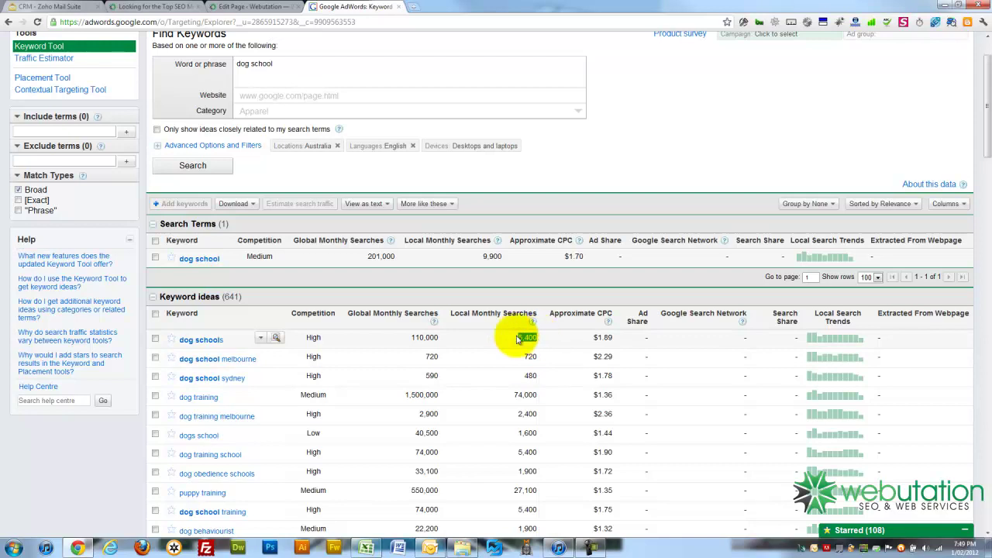
pyautogui.doubleClick(603, 337)
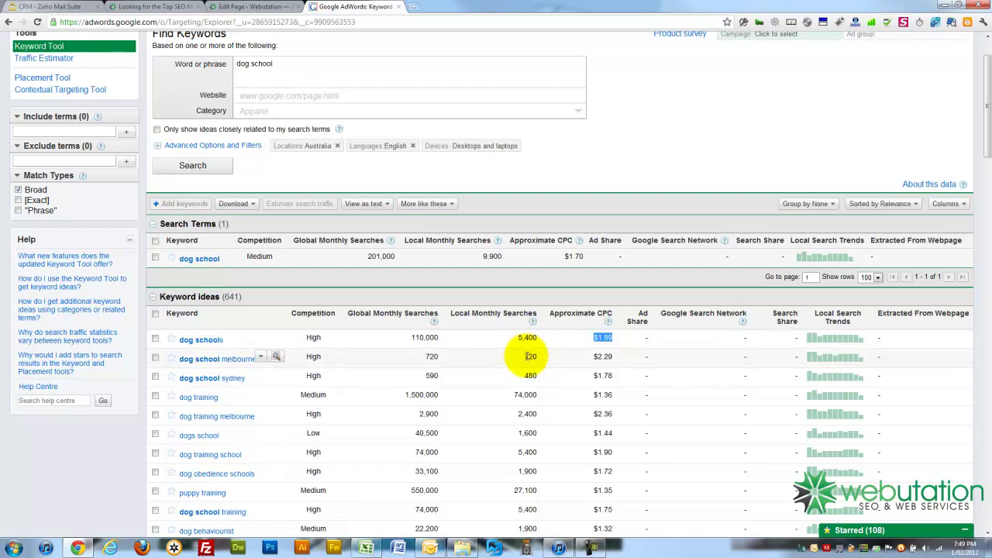
pyautogui.doubleClick(530, 357)
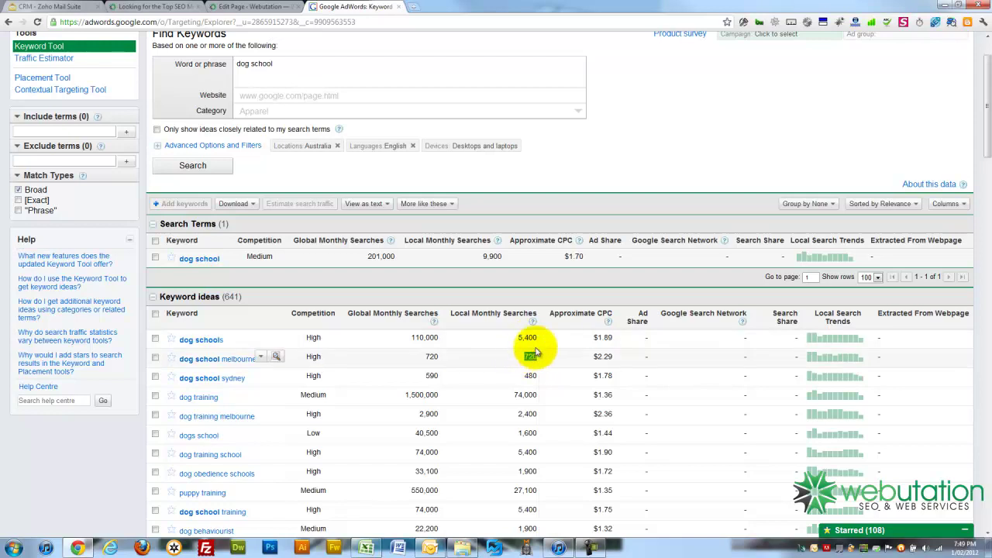
pyautogui.doubleClick(527, 338)
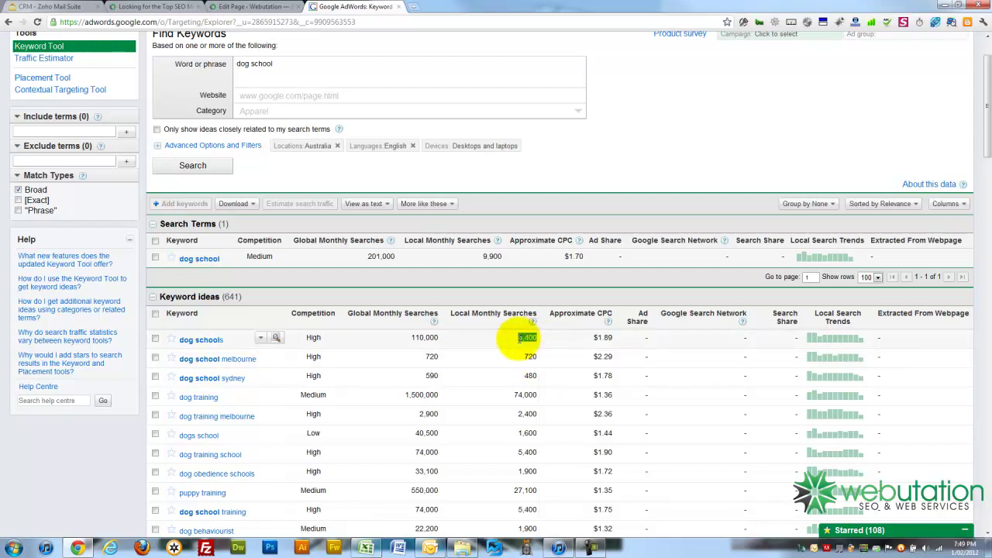
pyautogui.doubleClick(530, 357)
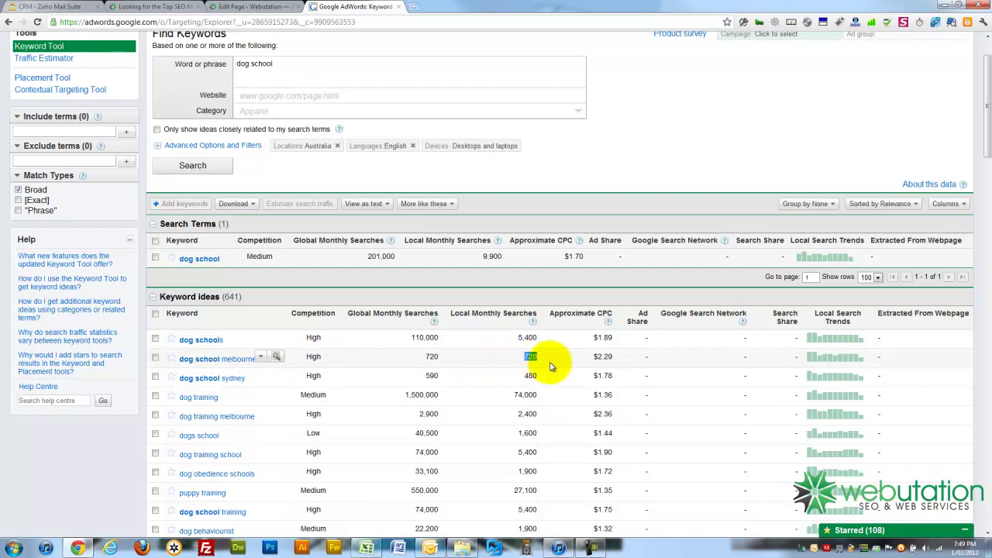
pyautogui.doubleClick(609, 357)
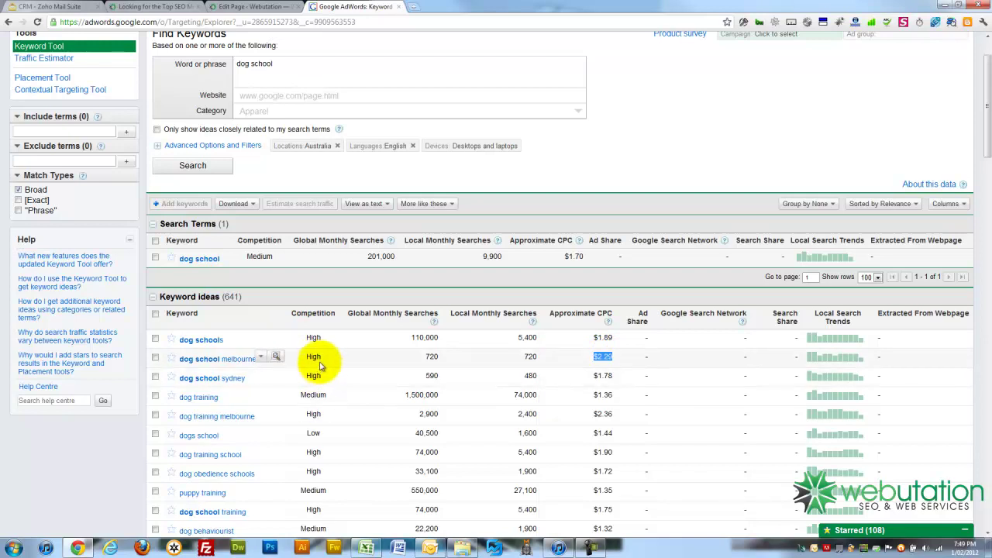
pyautogui.moveTo(322, 361)
pyautogui.moveTo(314, 338)
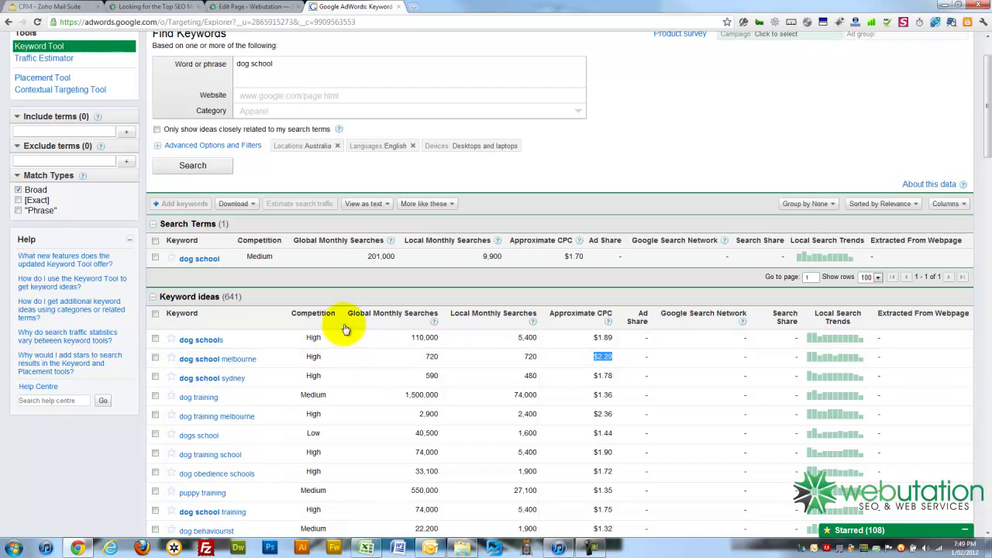
# Step: Sort the keyword ideas by local monthly searches and star the "for dog training" keyword
pyautogui.click(505, 317)
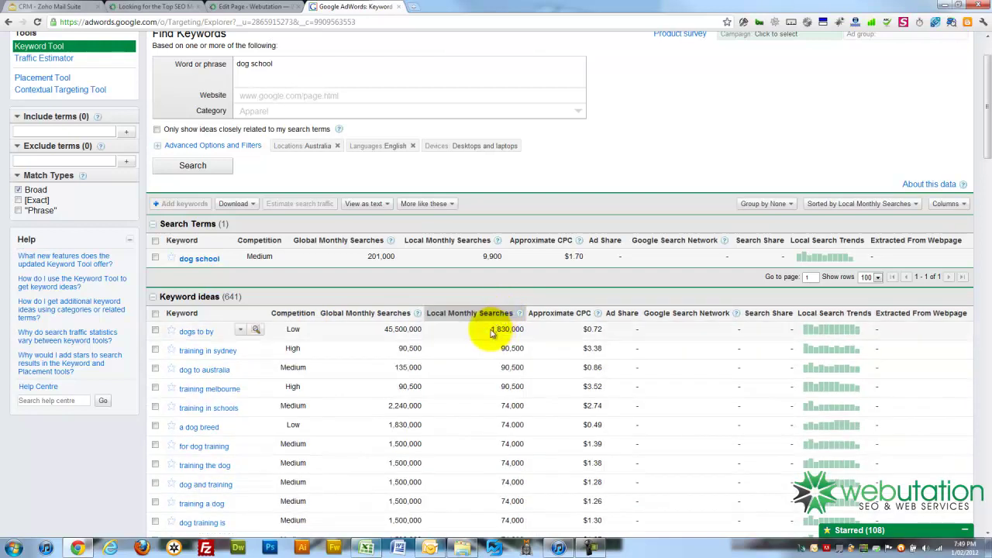
pyautogui.moveTo(481, 328); pyautogui.dragTo(525, 335)
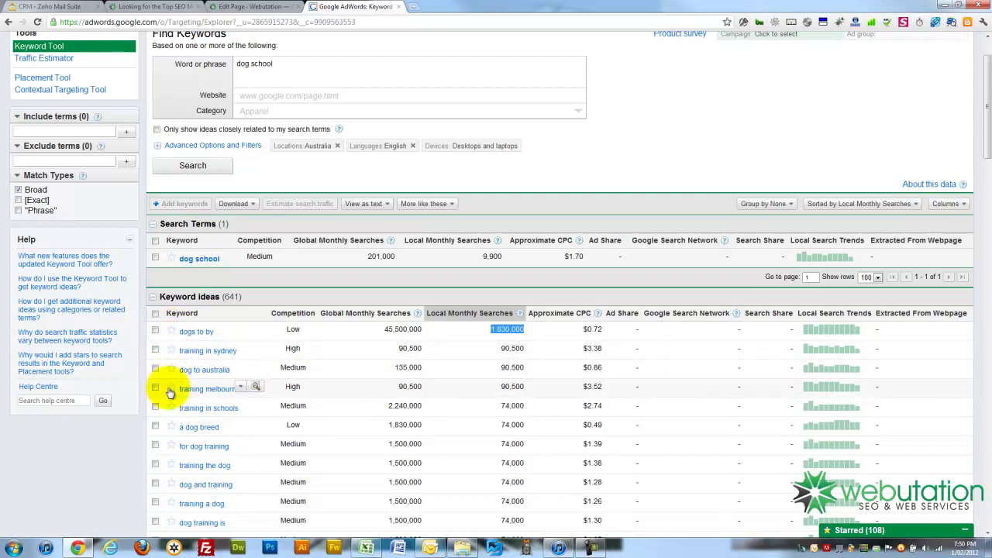
pyautogui.click(172, 447)
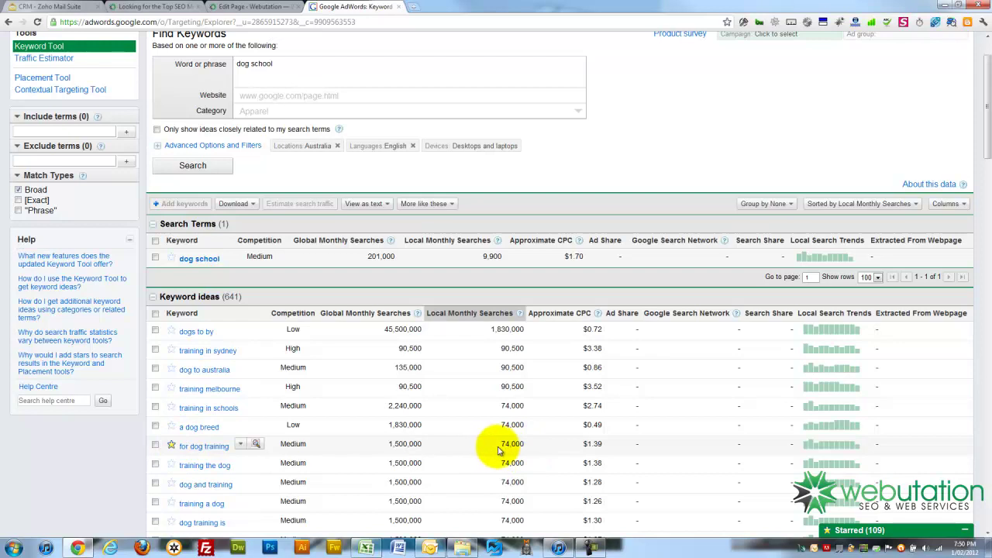
pyautogui.click(171, 444)
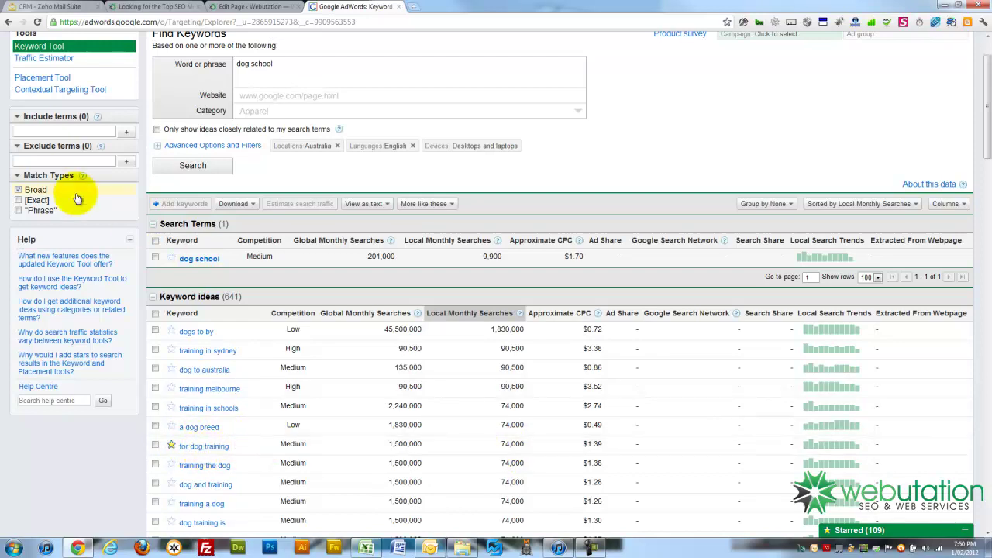
# Step: Add the [Exact] match type alongside Broad and compare the broad and exact local monthly searches for "dog school"
pyautogui.click(19, 190)
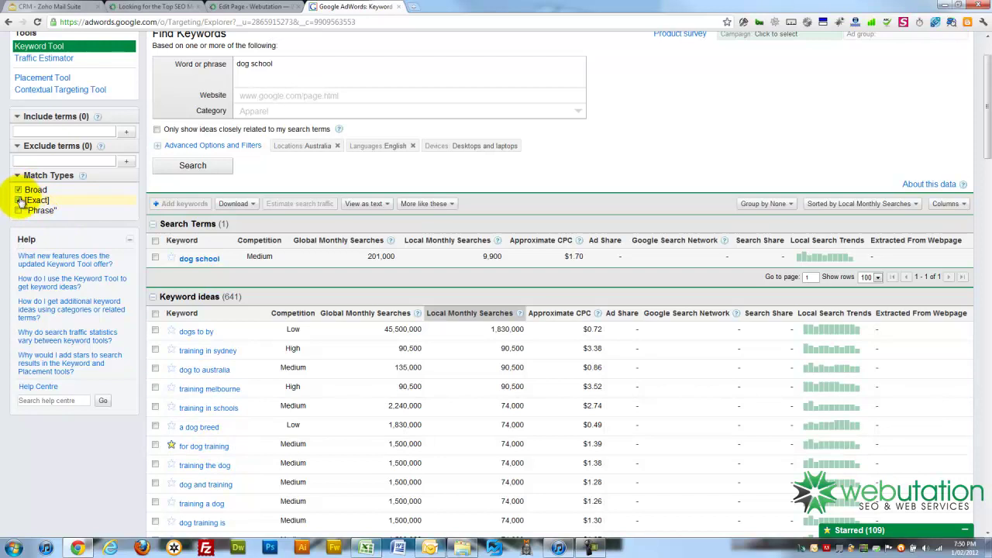
pyautogui.click(193, 166)
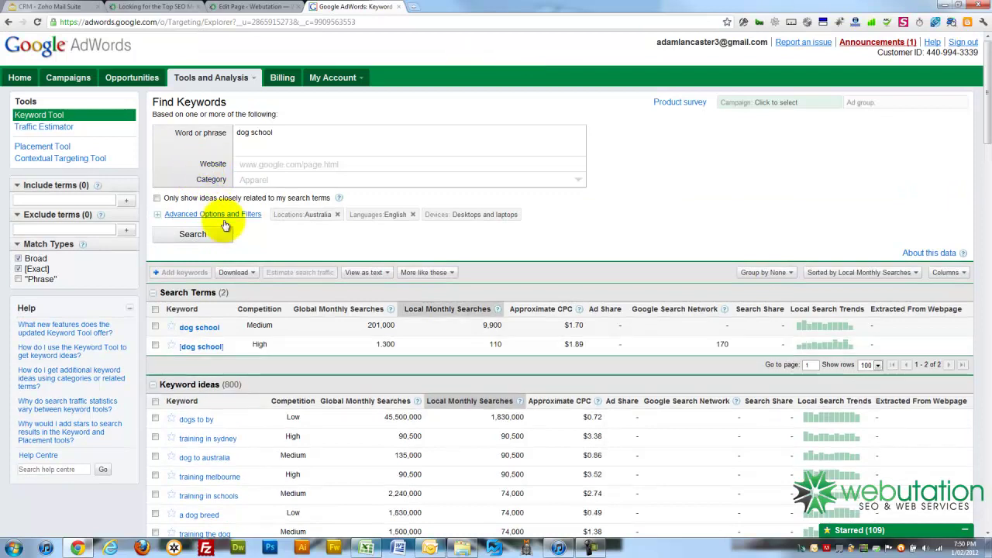
pyautogui.scroll(-3, 232, 217)
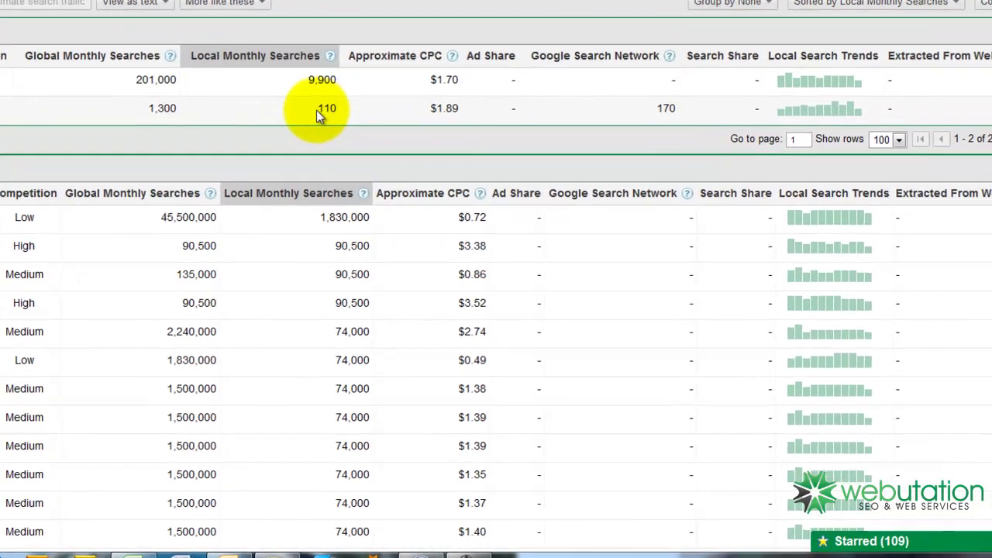
pyautogui.doubleClick(499, 240)
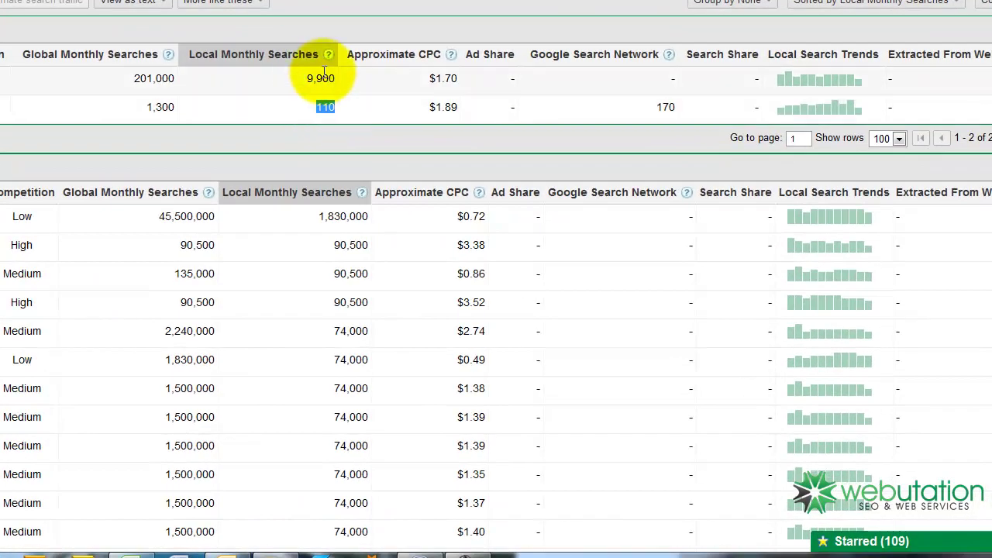
pyautogui.doubleClick(322, 78)
pyautogui.click(346, 84)
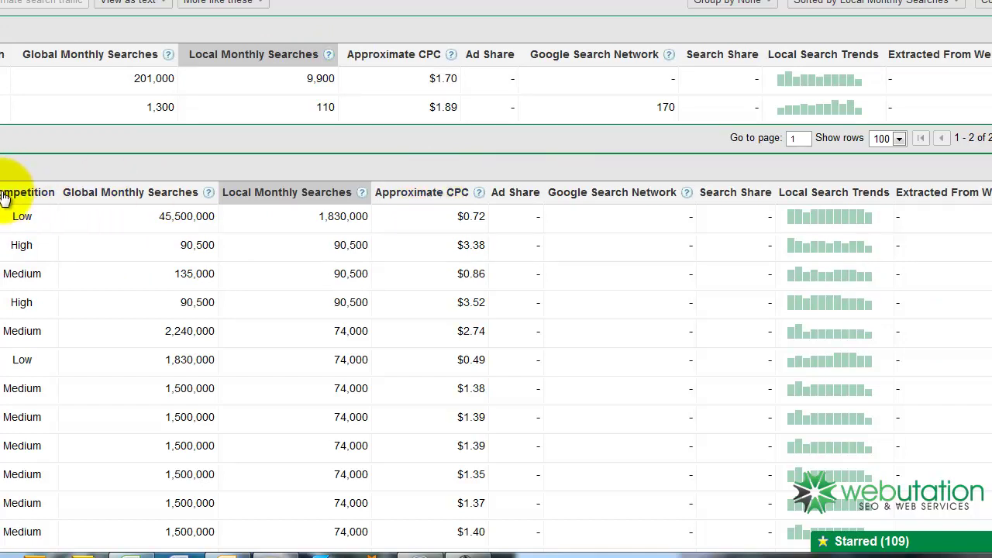
# Step: Sort the keyword ideas by approximate CPC and examine the cost of the third keyword in the list
pyautogui.click(405, 200)
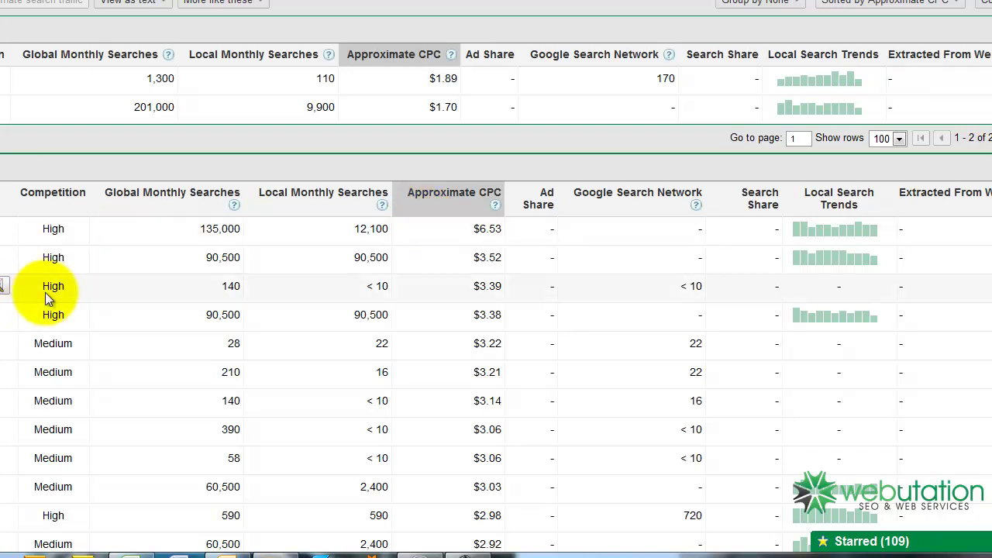
pyautogui.moveTo(468, 288); pyautogui.dragTo(504, 285)
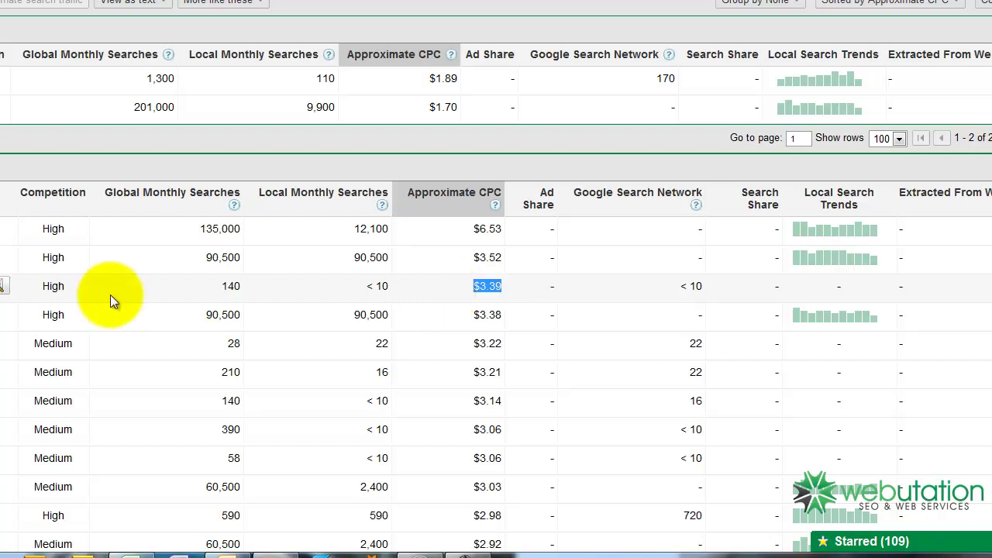
# Step: Highlight the approximate CPC of the exact-match keyword [dog school training] to examine its cost per click
pyautogui.click(463, 293)
pyautogui.moveTo(475, 286); pyautogui.dragTo(502, 286)
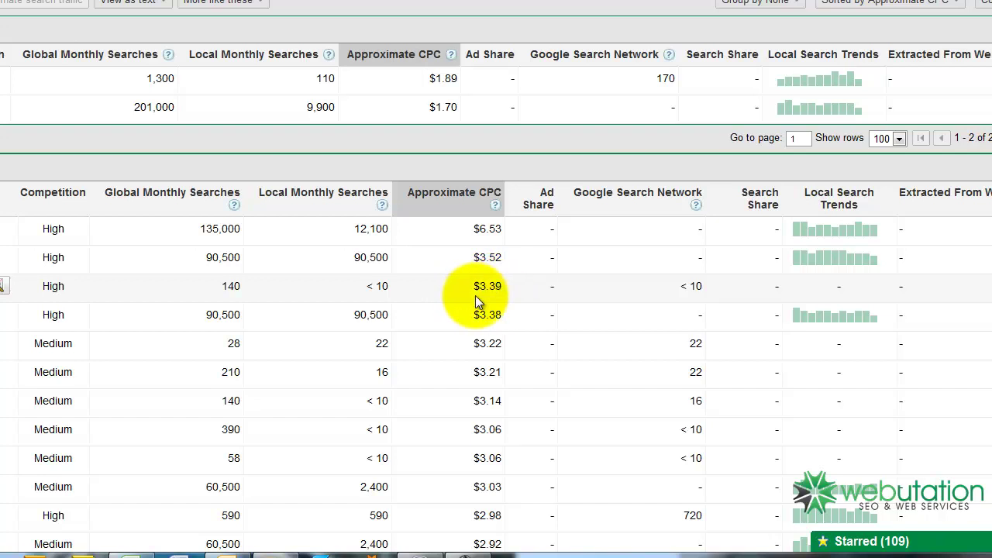
pyautogui.moveTo(475, 286); pyautogui.dragTo(501, 287)
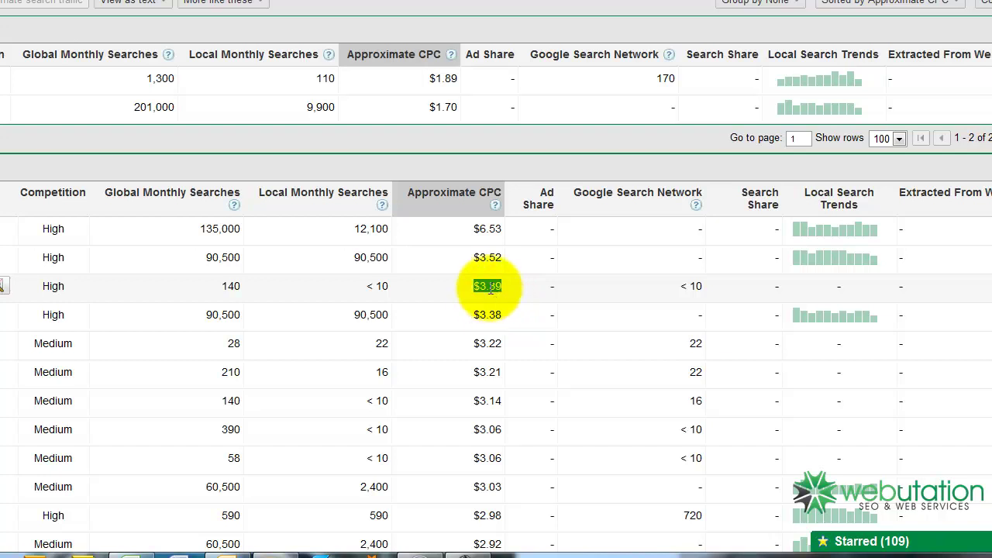
pyautogui.click(489, 292)
pyautogui.moveTo(475, 290); pyautogui.dragTo(489, 286)
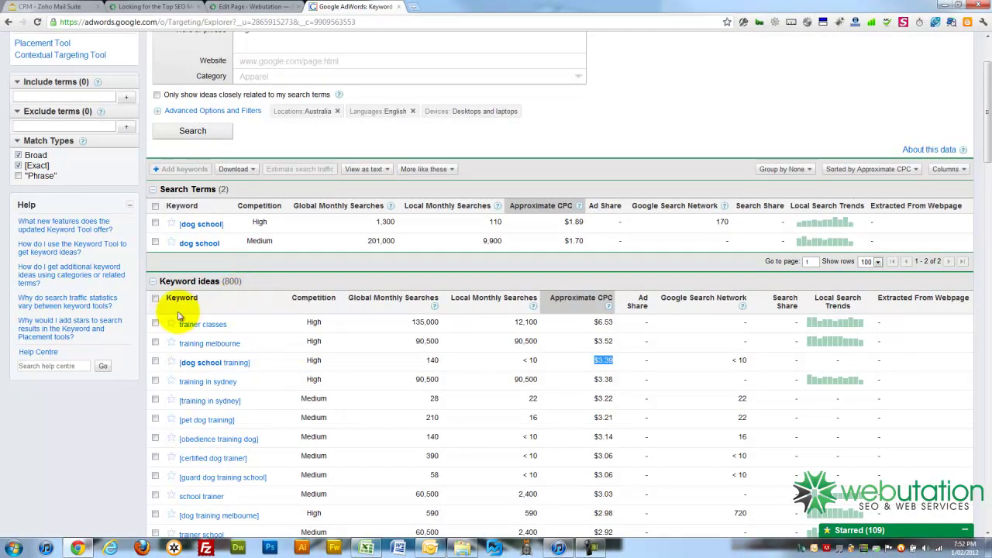
# Step: Select the [dog school training] keyword idea and find more keywords like the selected one
pyautogui.click(156, 361)
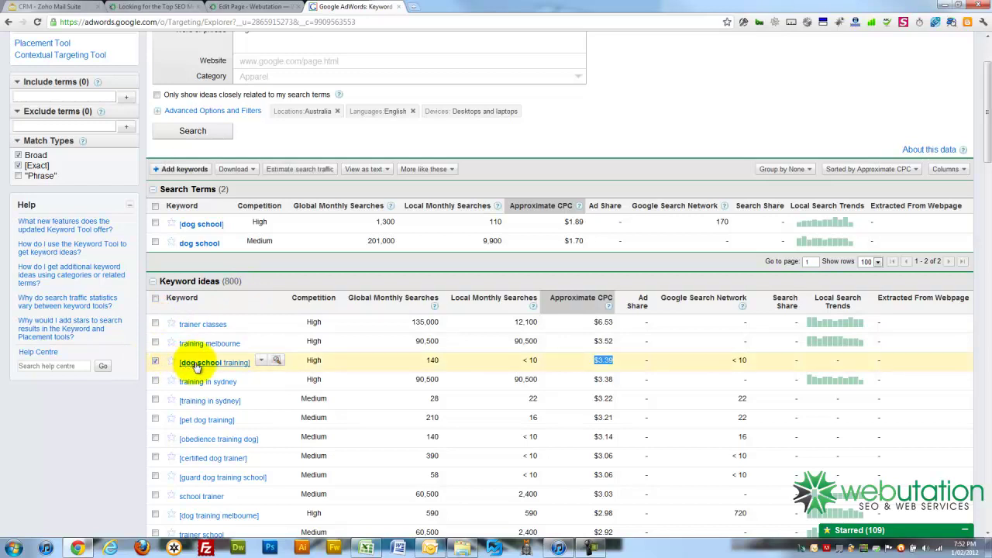
pyautogui.click(432, 169)
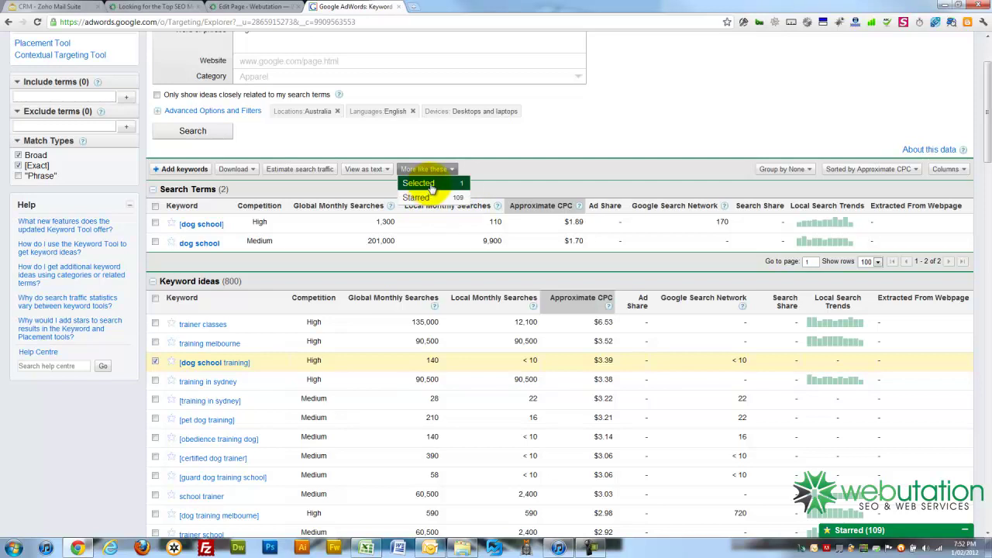
pyautogui.click(431, 186)
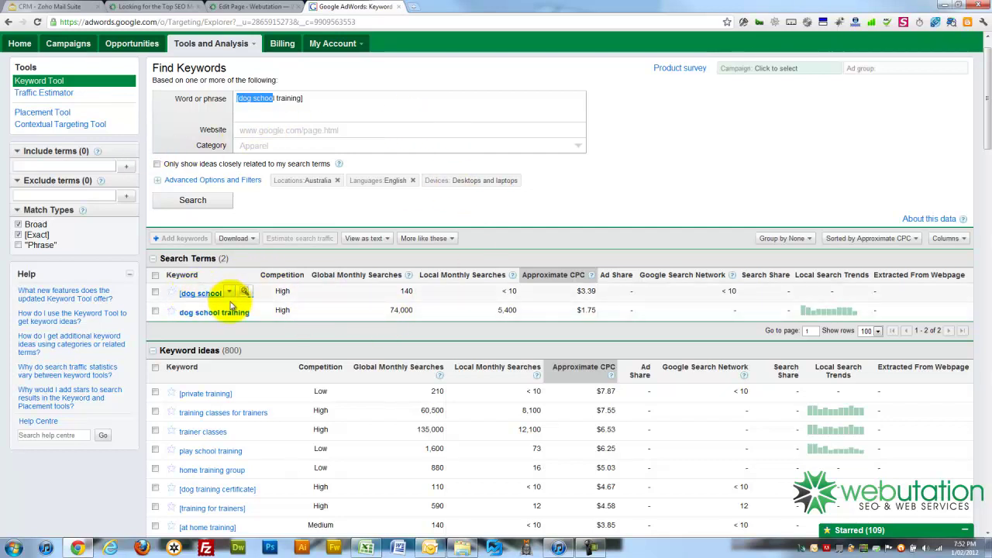
pyautogui.moveTo(254, 303)
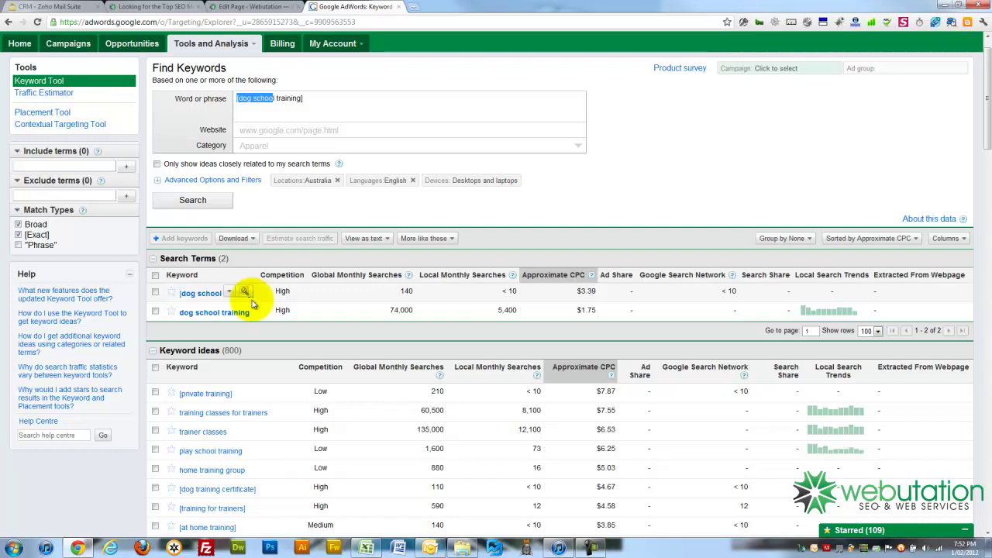